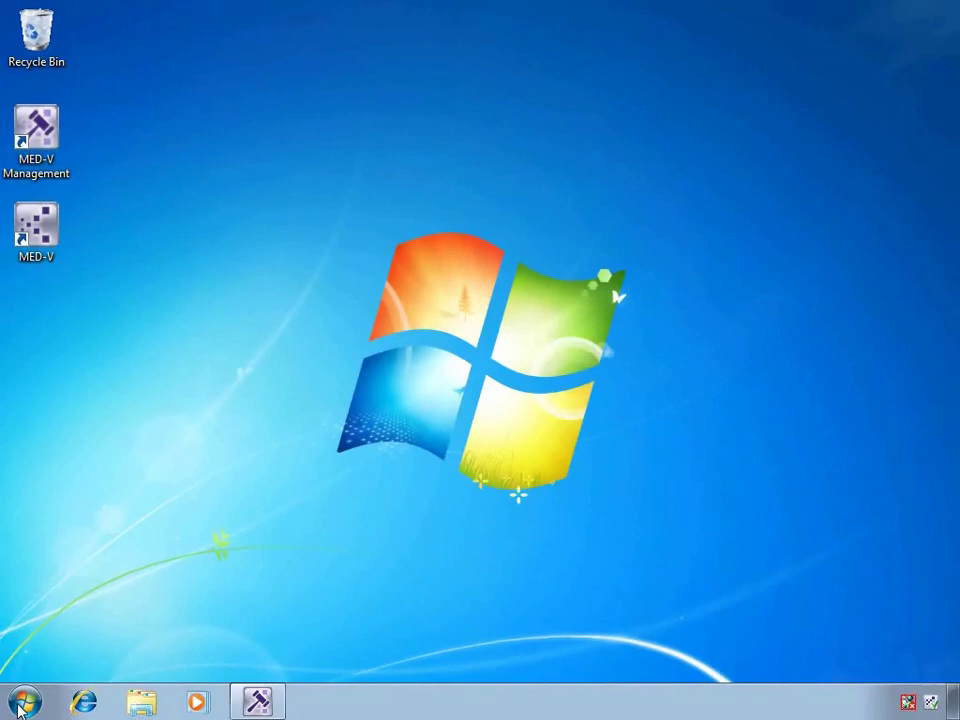
# - Launch Microsoft Office Word 2003 from the Start menu's MED-V Applications > Microsoft Office 2003 folder
pyautogui.click(22, 704)
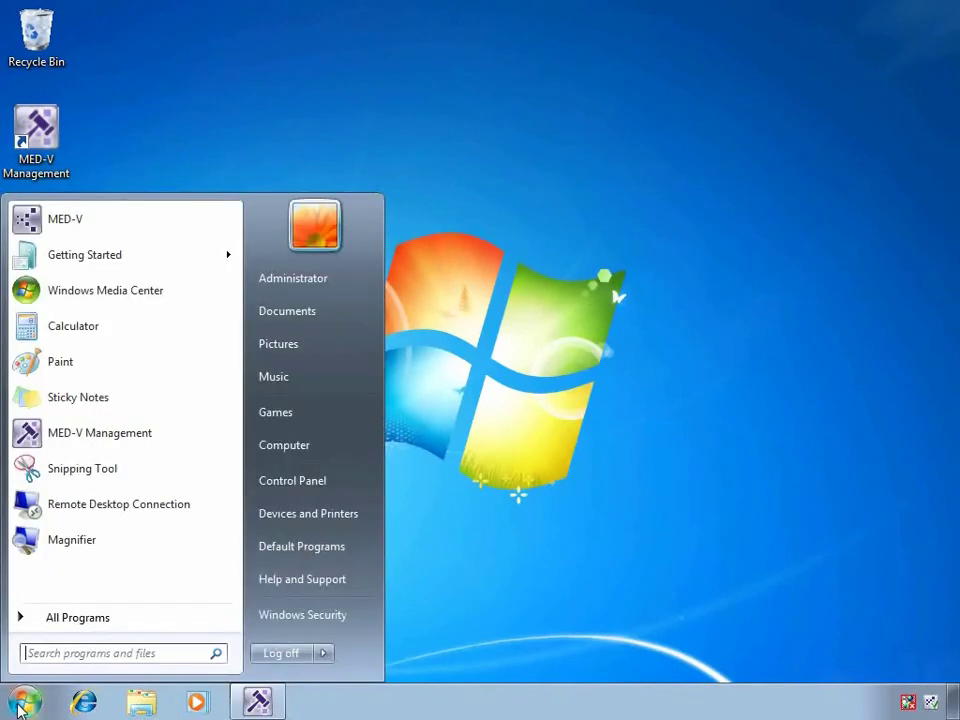
pyautogui.click(100, 626)
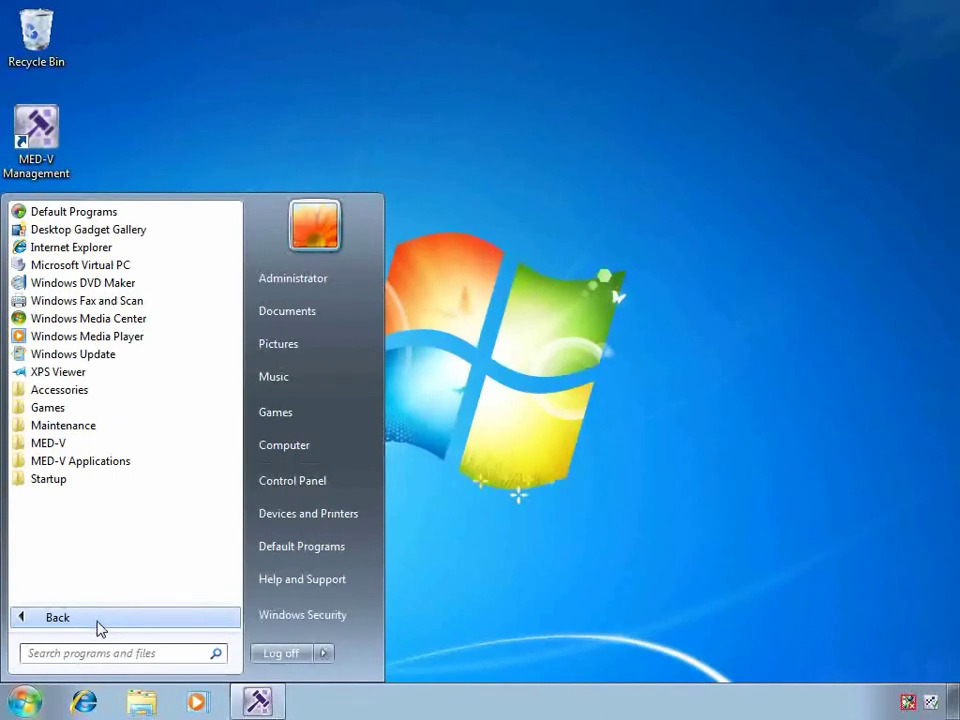
pyautogui.click(98, 465)
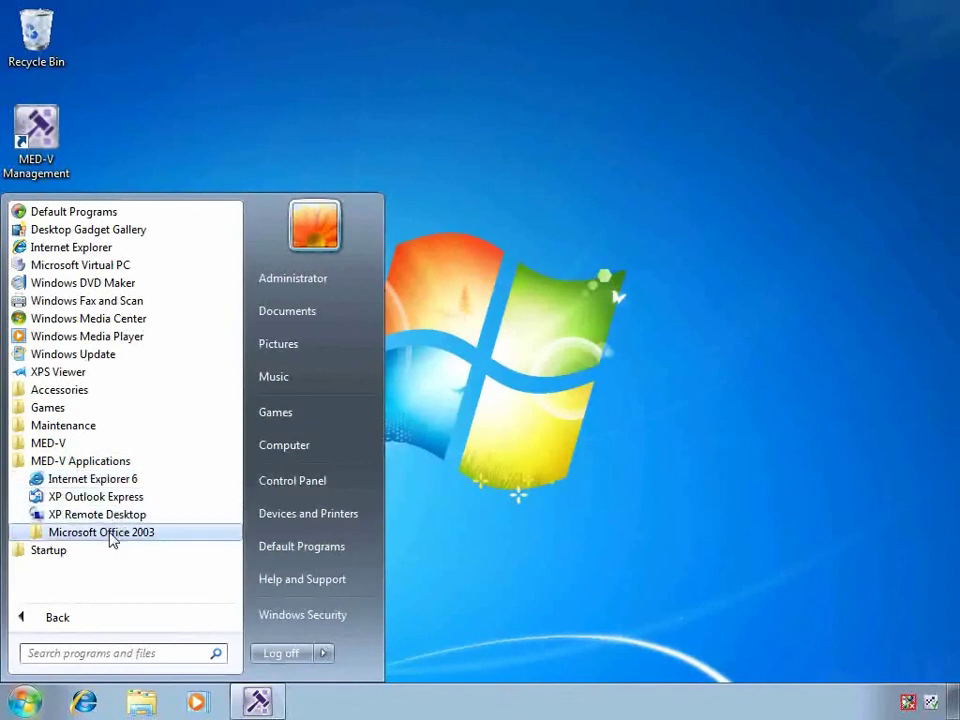
pyautogui.click(112, 540)
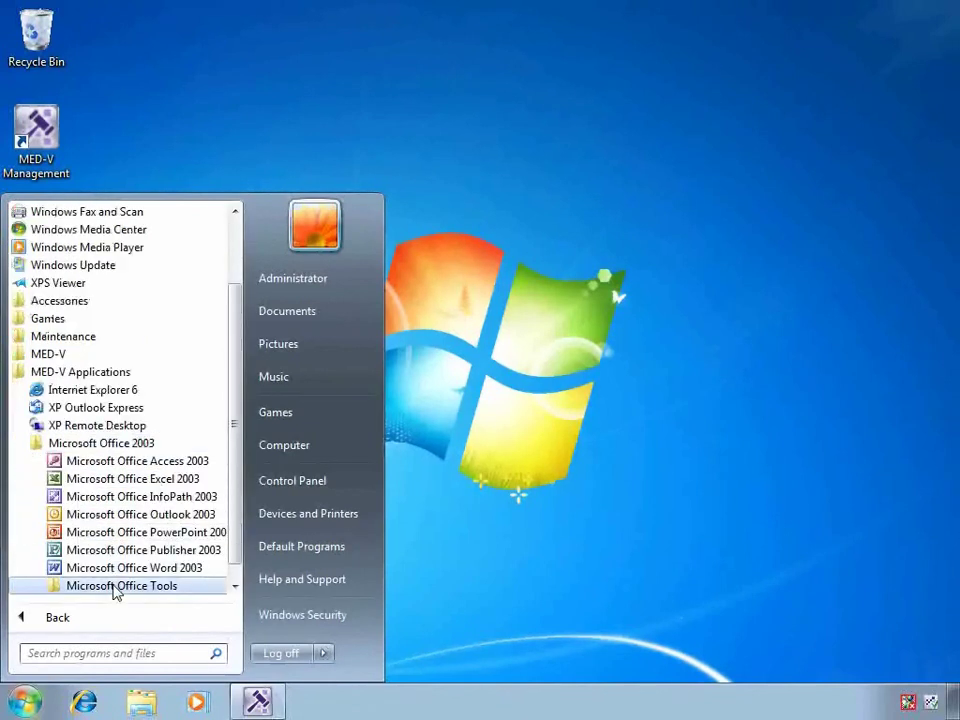
pyautogui.click(129, 568)
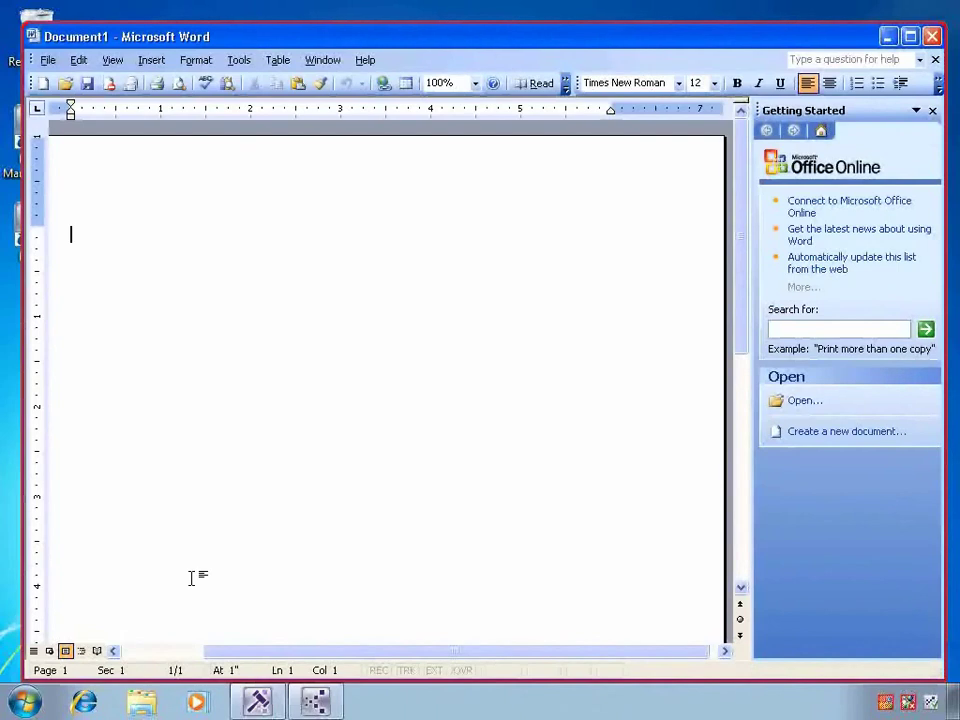
# - Type 'The quick Brown fox jumped over the lazy dog' and pick HP Color LaserJet CP3505 PCL6 for printing
pyautogui.write('The quick Brown fox jumped over the lazy dog')
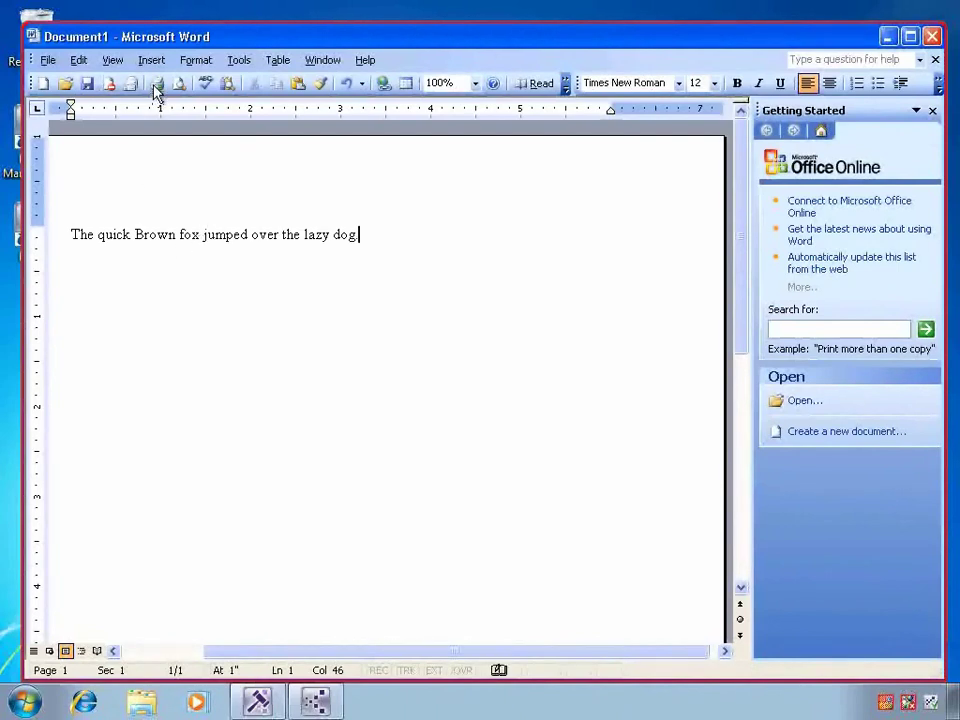
pyautogui.hotkey('ctrl', 'p')
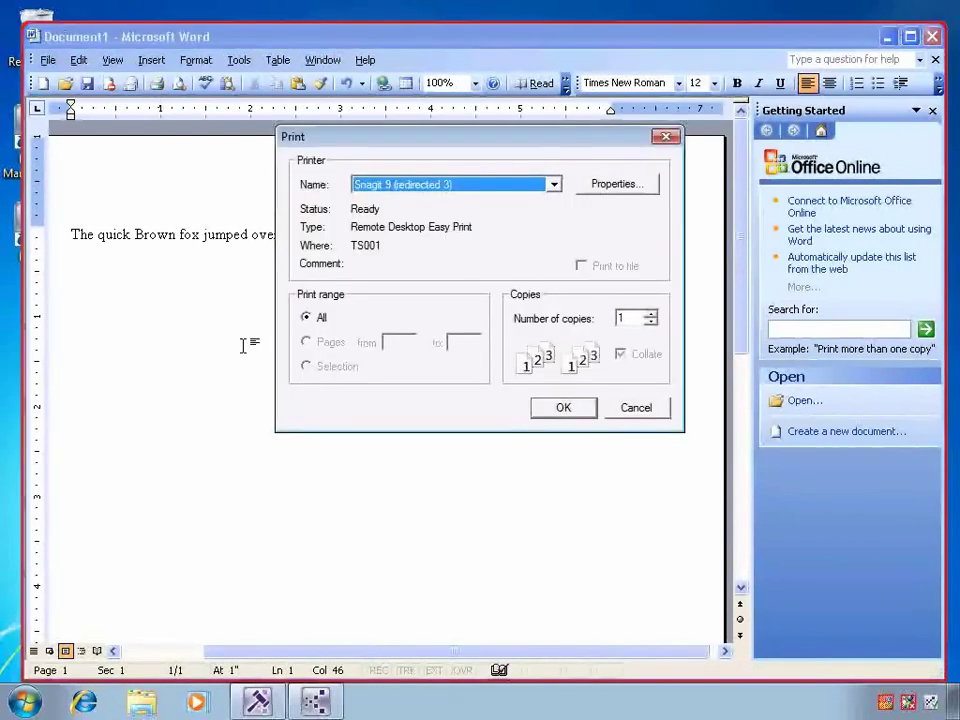
pyautogui.click(554, 184)
pyautogui.click(460, 261)
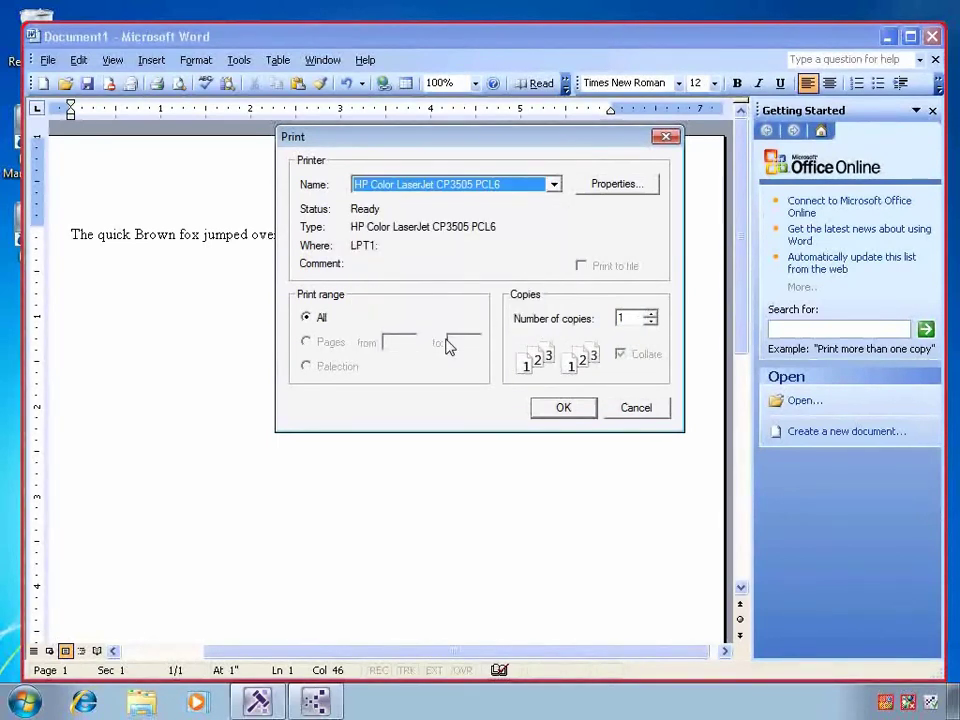
pyautogui.press('Return')
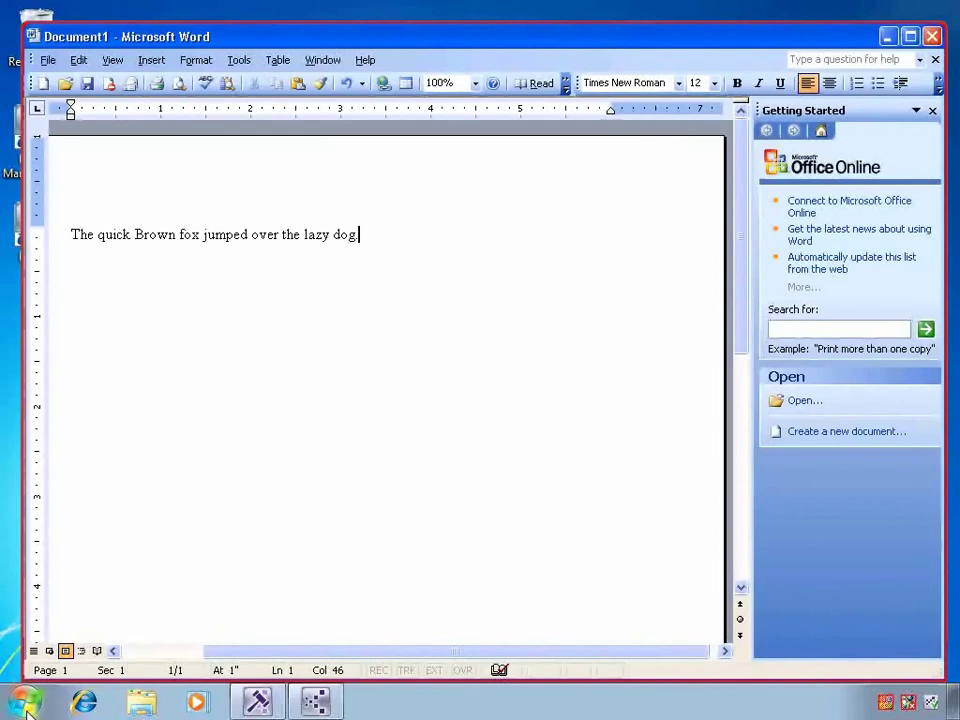
# - Start Paint, then switch to the Word document and back to Paint
pyautogui.press('super')
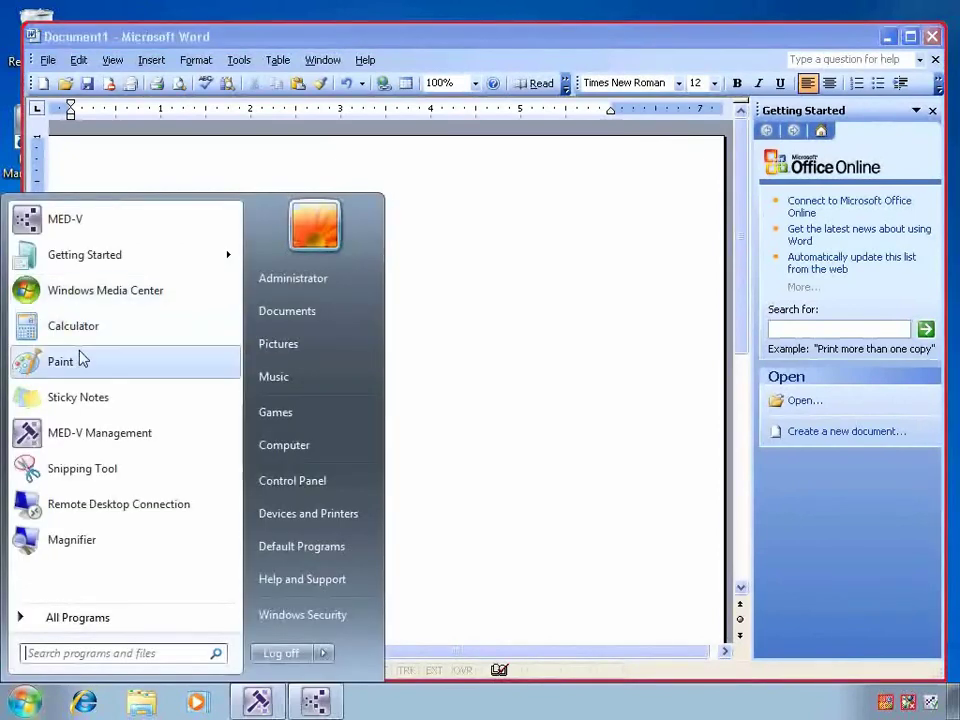
pyautogui.press('Escape')
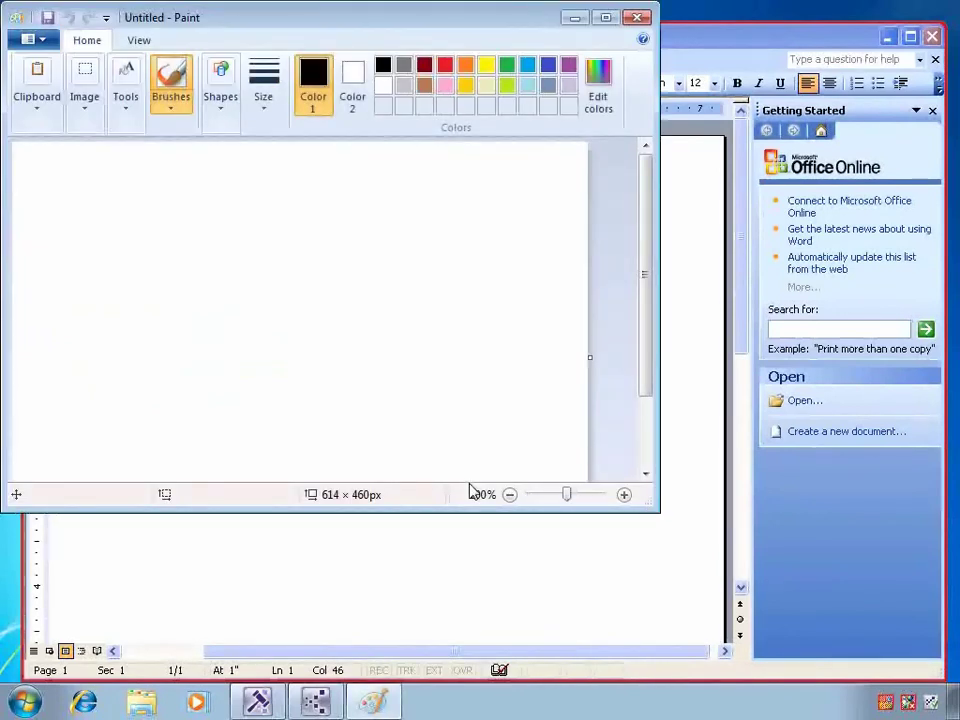
pyautogui.hotkey('alt', 'Tab')
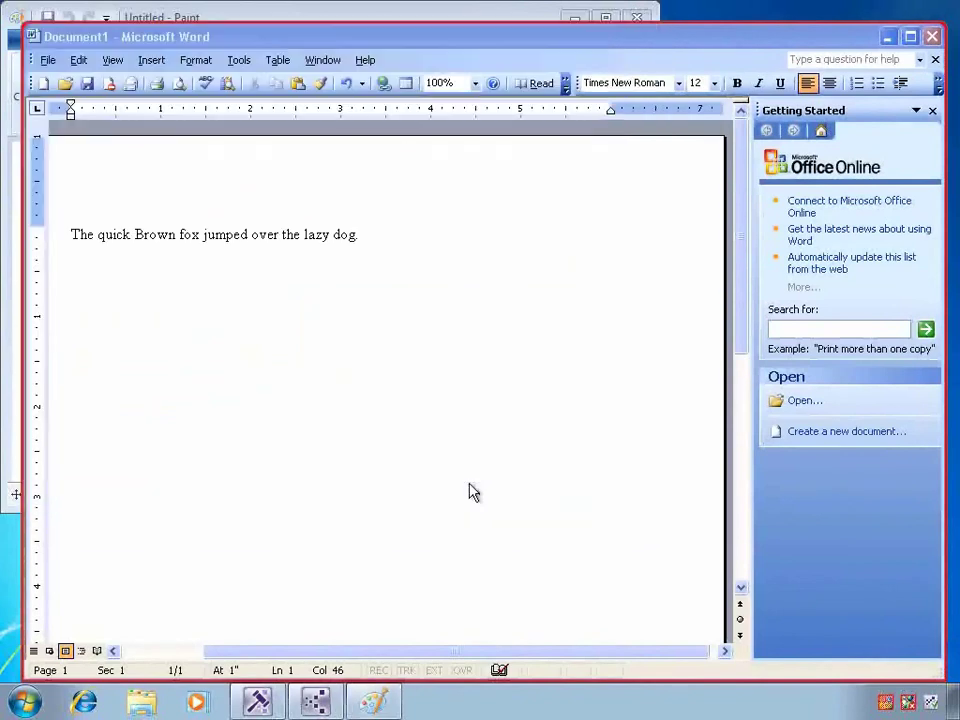
pyautogui.hotkey('alt', 'Tab')
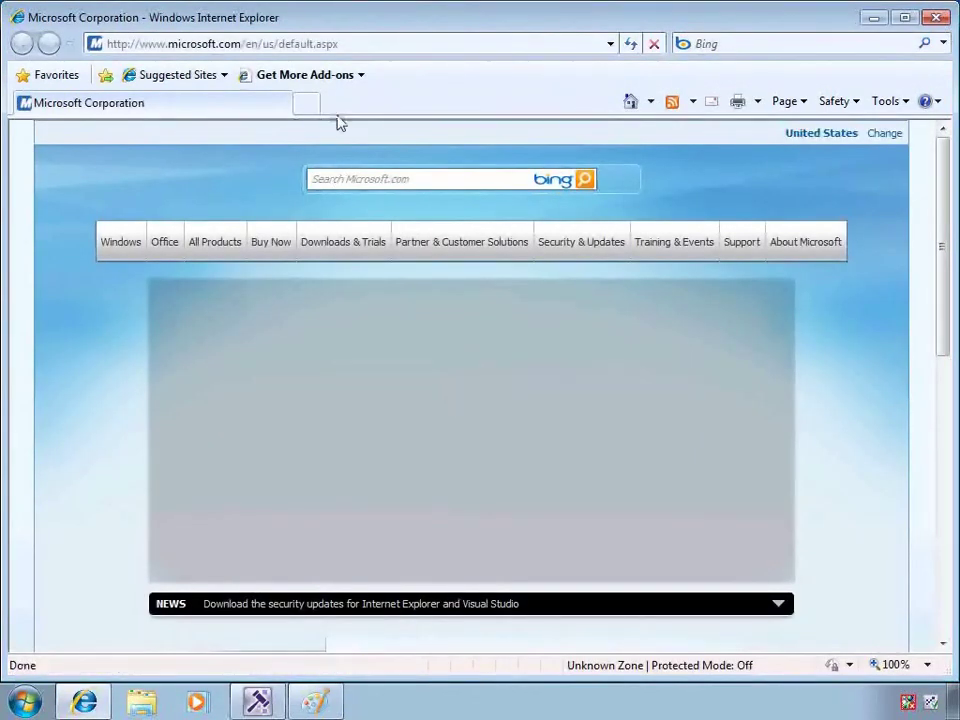
pyautogui.click(370, 45)
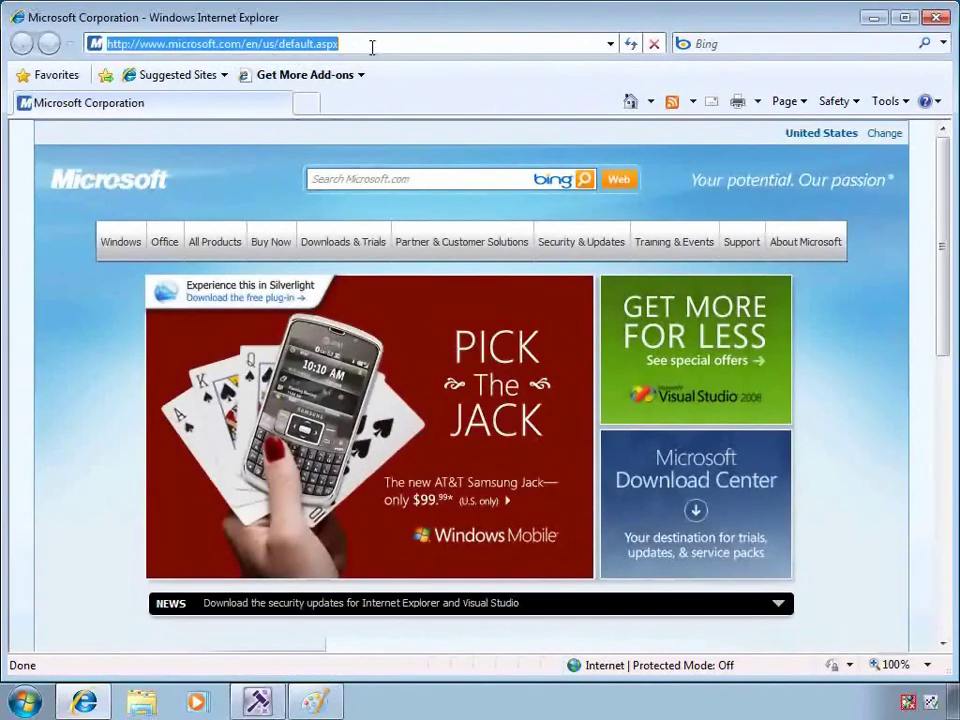
pyautogui.write('www.medvdemo.com')
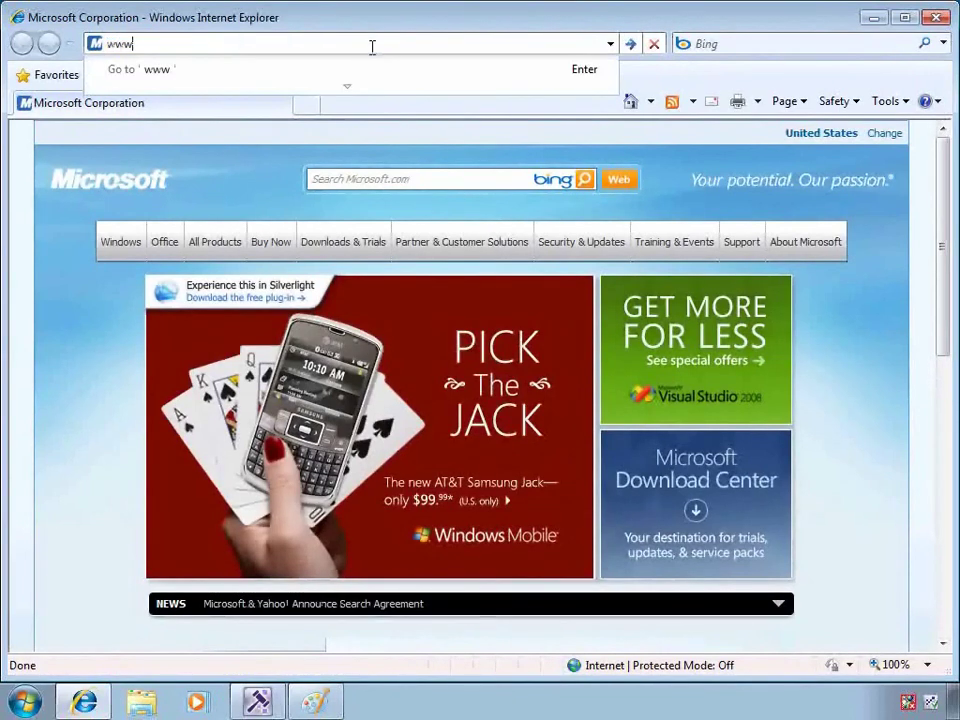
pyautogui.press('Return')
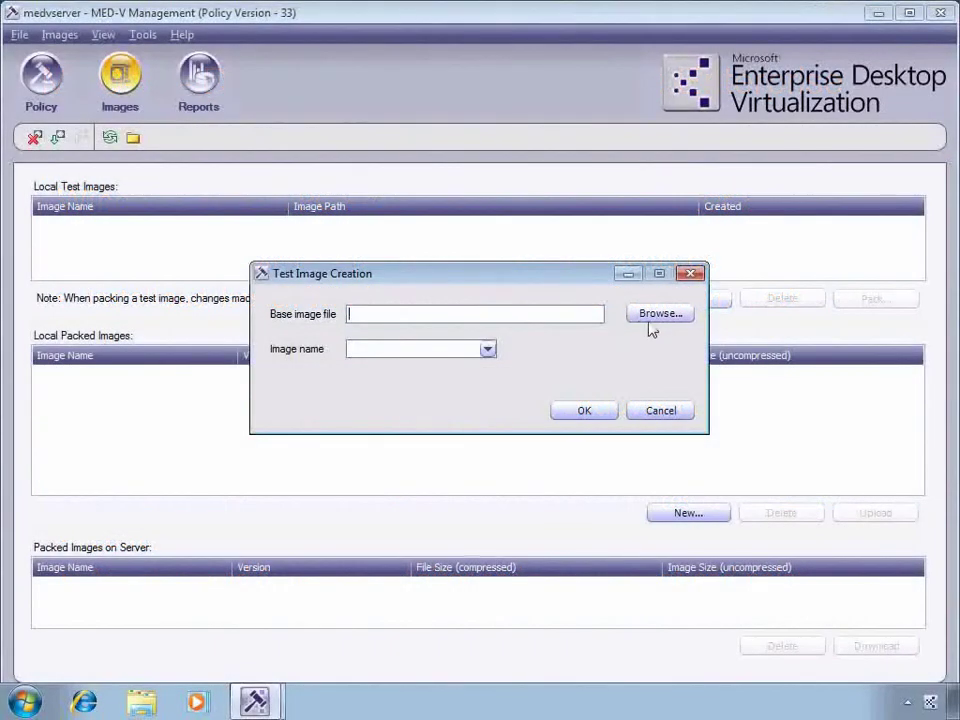
# - Create a test image named MEDVTest from the MEDVTest virtual machine file
pyautogui.click(656, 316)
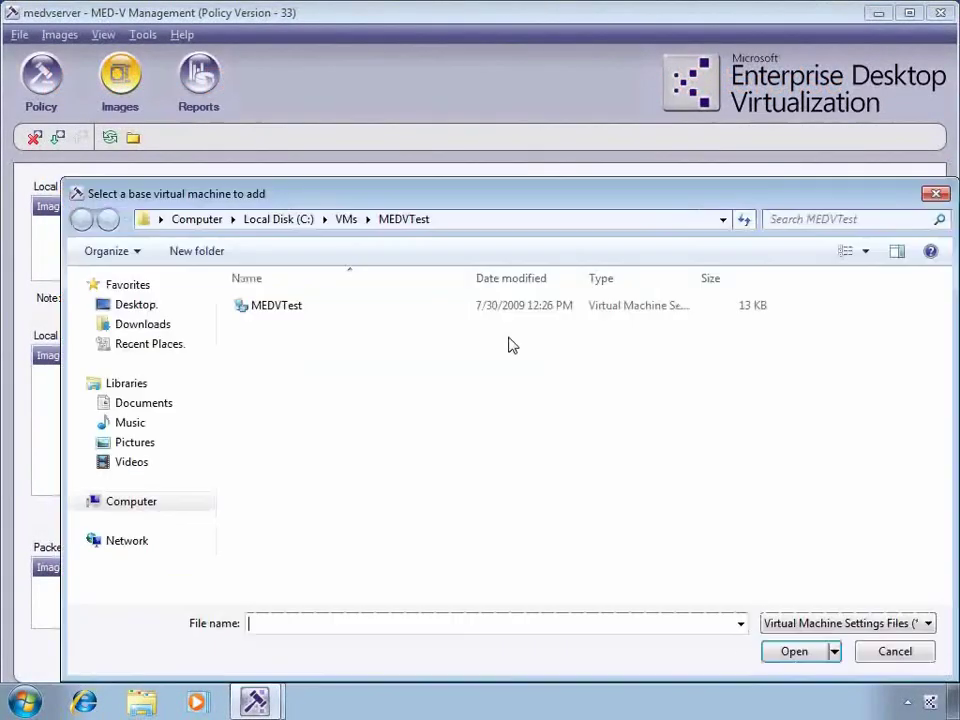
pyautogui.doubleClick(274, 308)
pyautogui.click(399, 348)
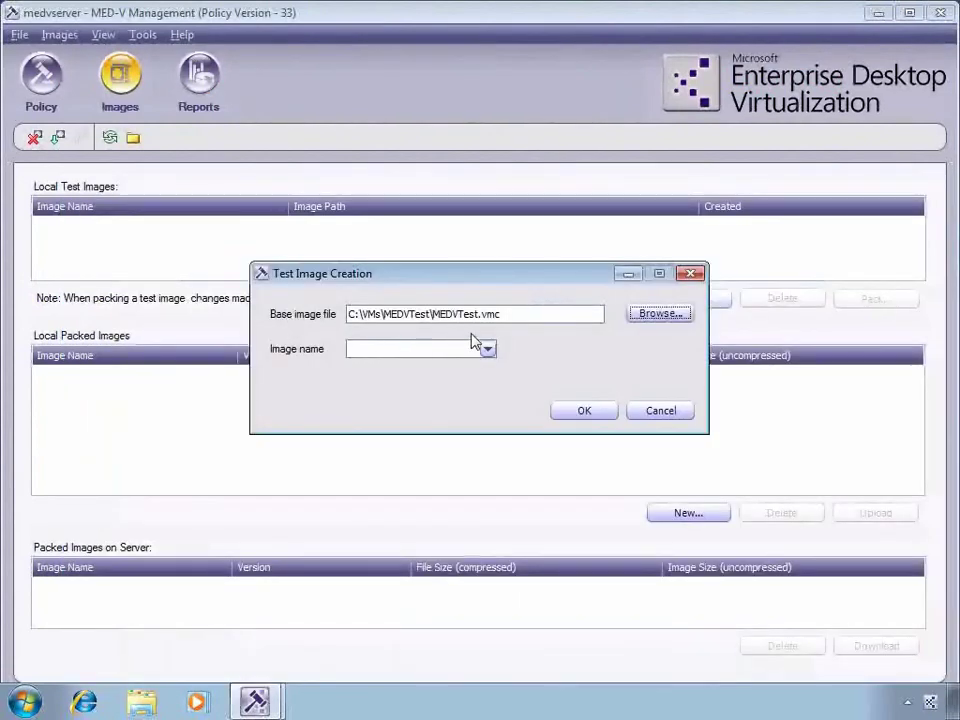
pyautogui.write('MEDVTest')
pyautogui.click(592, 416)
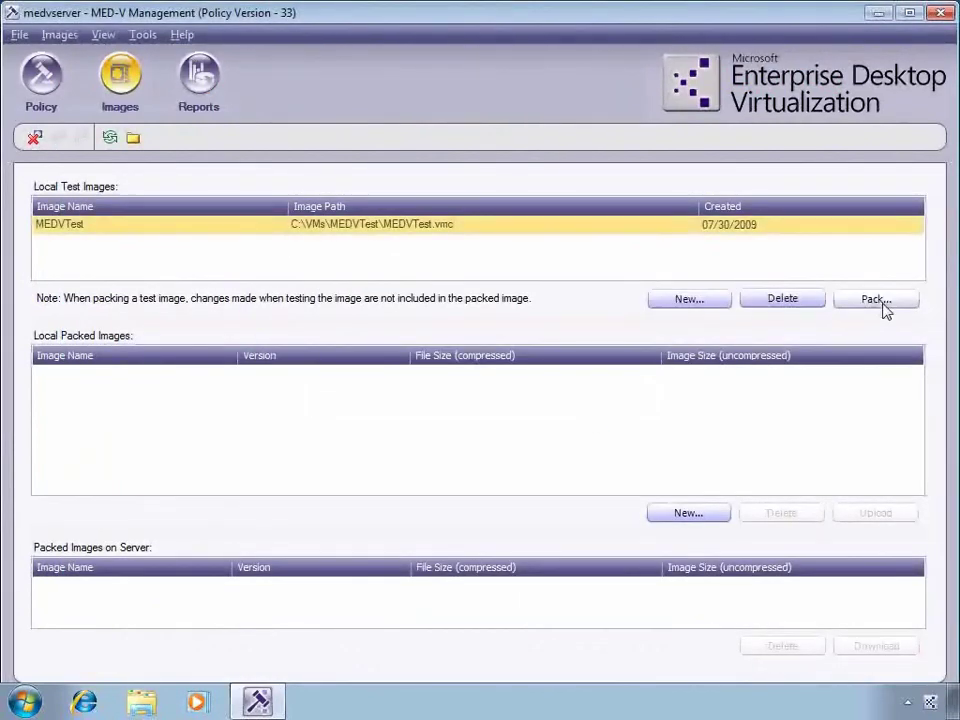
# - Pack the MEDVTest image and upload the packed image to the server
pyautogui.click(876, 300)
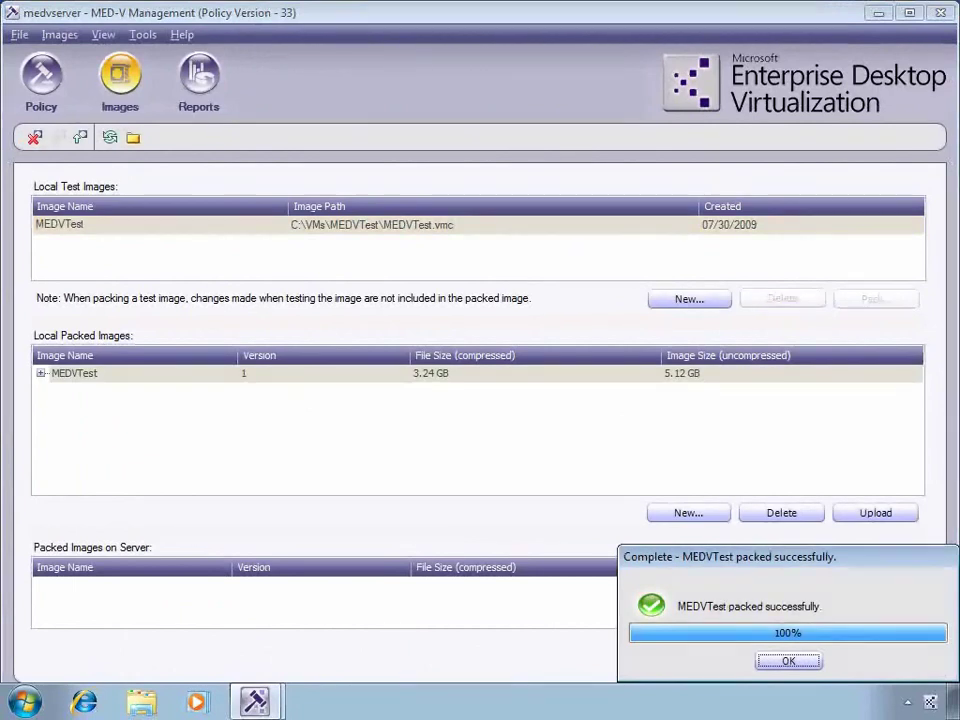
pyautogui.click(788, 661)
pyautogui.rightClick(332, 373)
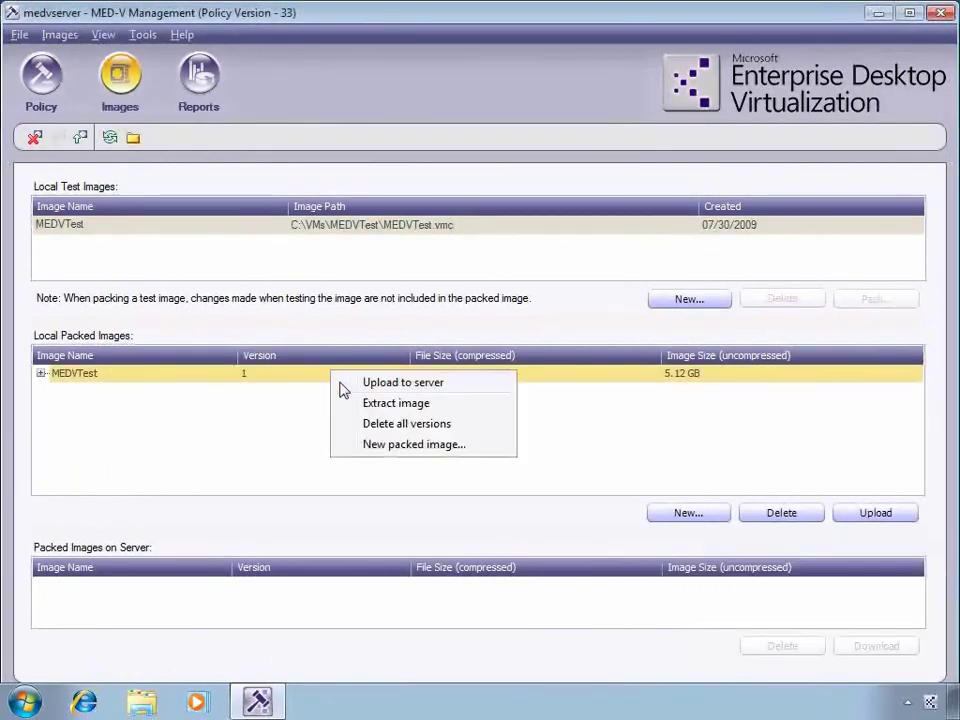
pyautogui.click(400, 383)
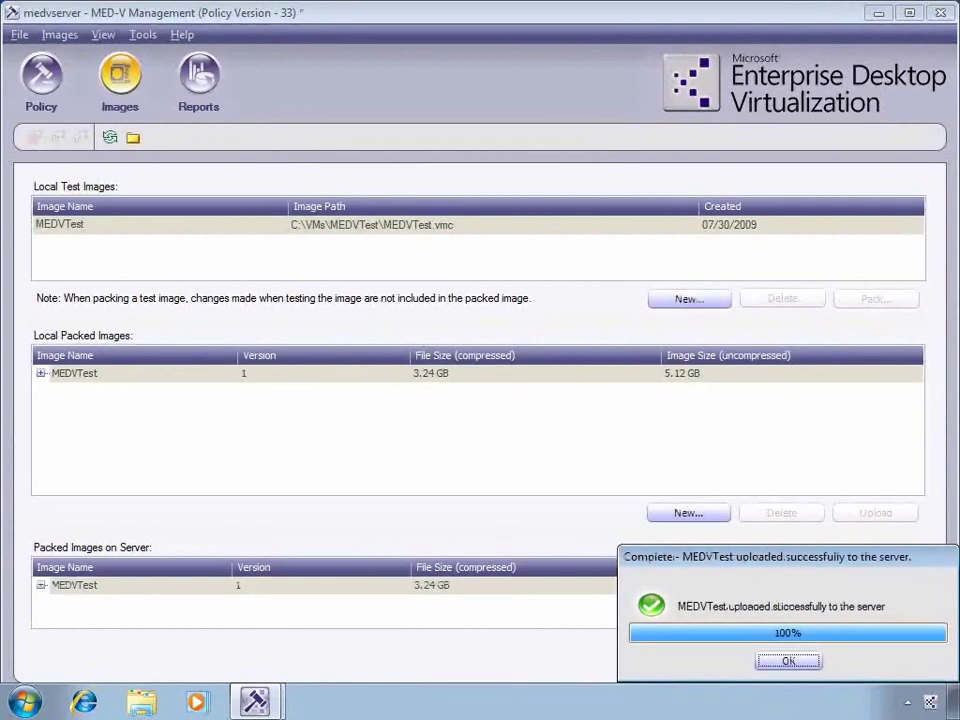
pyautogui.click(768, 662)
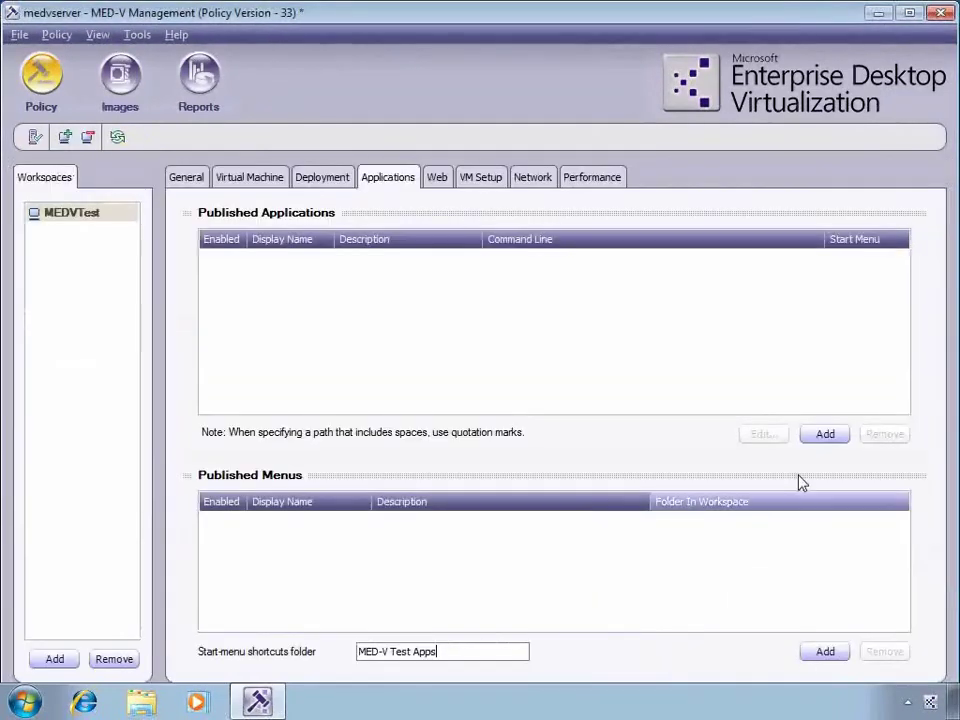
# - Publish the mstsc.exe application and add a 'Microsoft Office 2003' menu entry
pyautogui.click(822, 436)
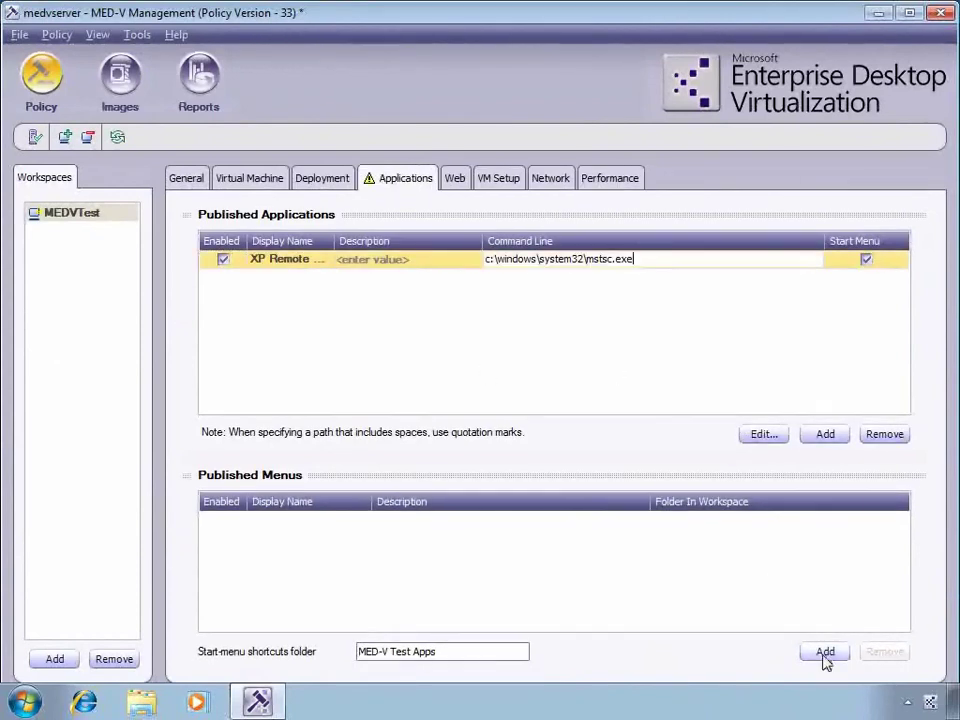
pyautogui.click(825, 651)
pyautogui.click(256, 520)
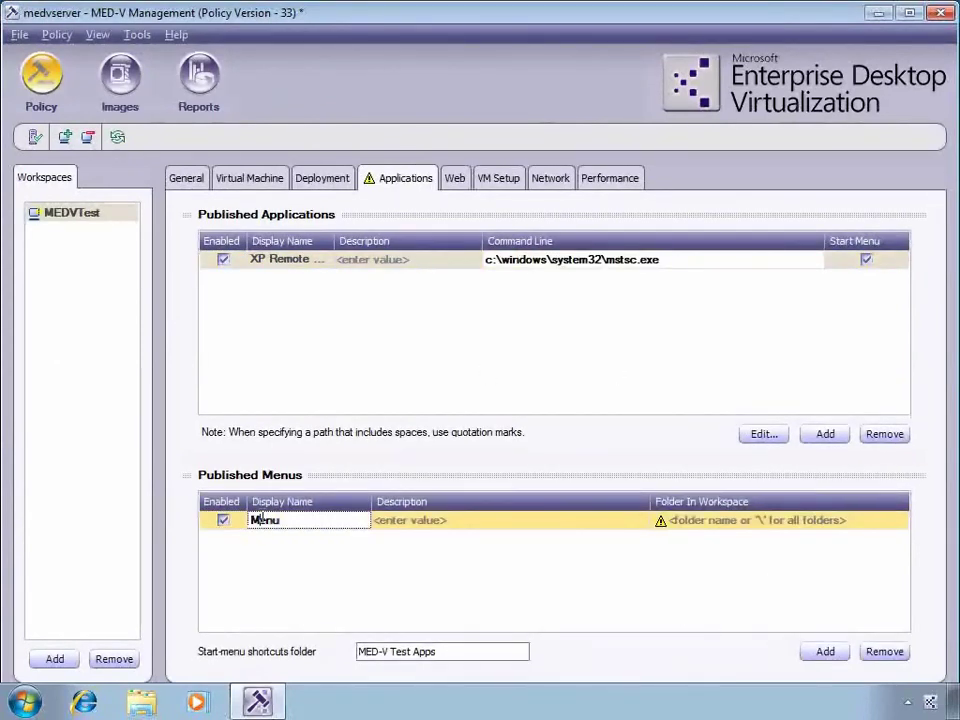
pyautogui.doubleClick(252, 520)
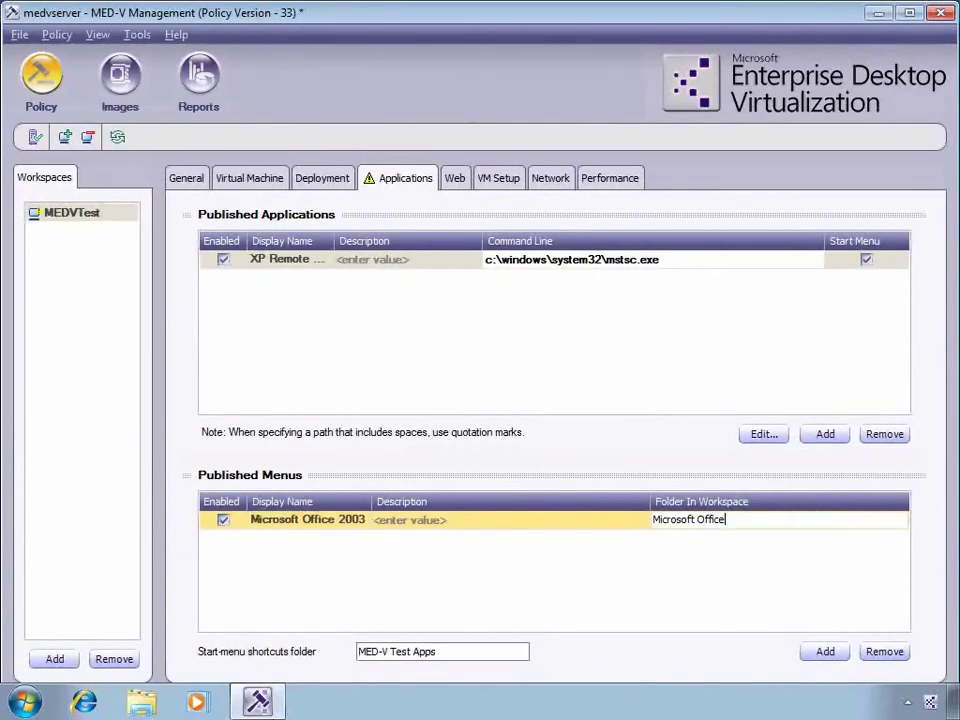
pyautogui.click(453, 184)
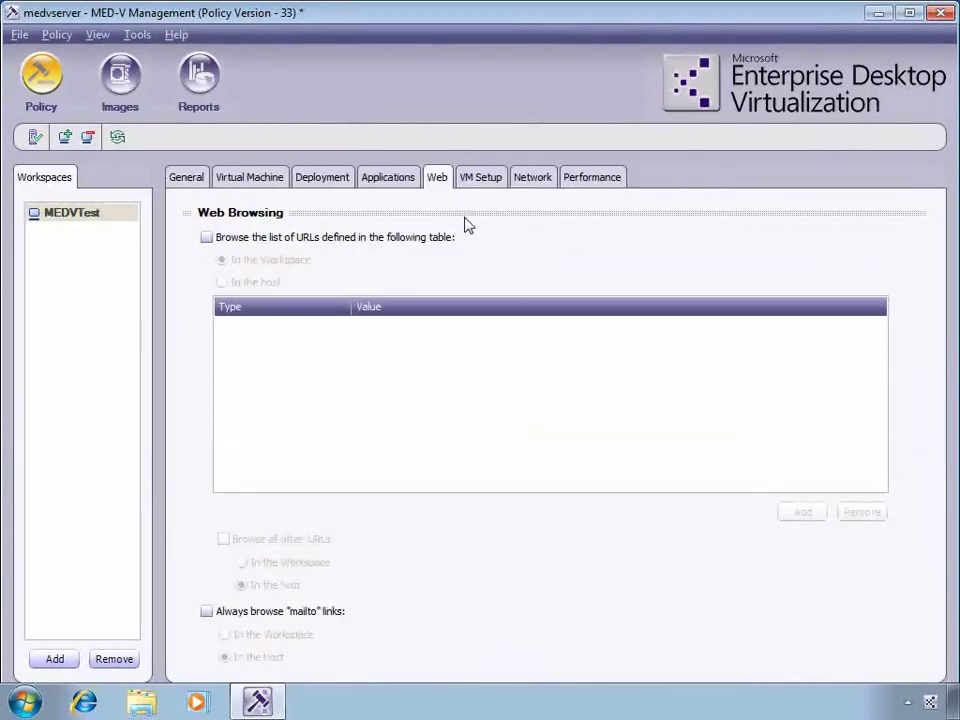
# - Enable workspace browsing for listed URLs and add a Domain entry for medvdemo
pyautogui.click(248, 238)
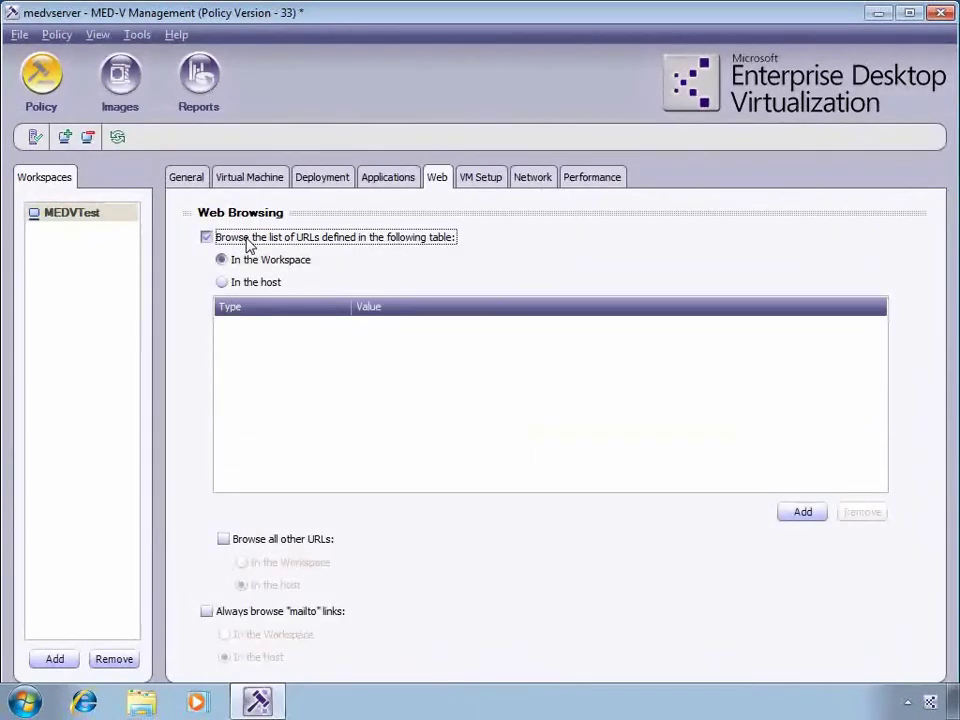
pyautogui.click(803, 513)
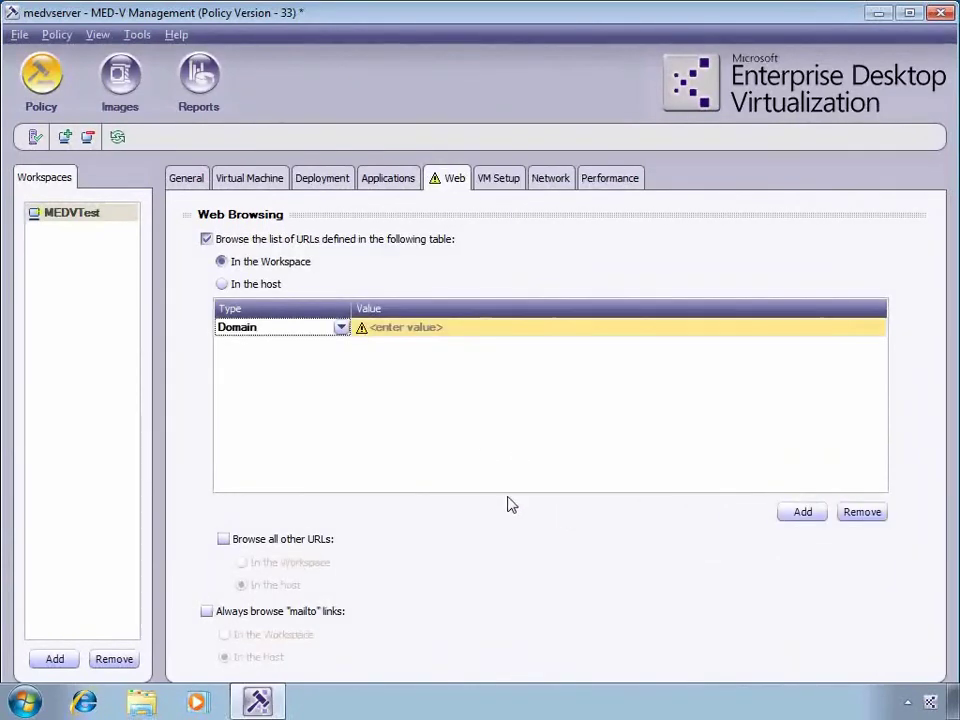
pyautogui.click(387, 330)
pyautogui.write('medvdemo')
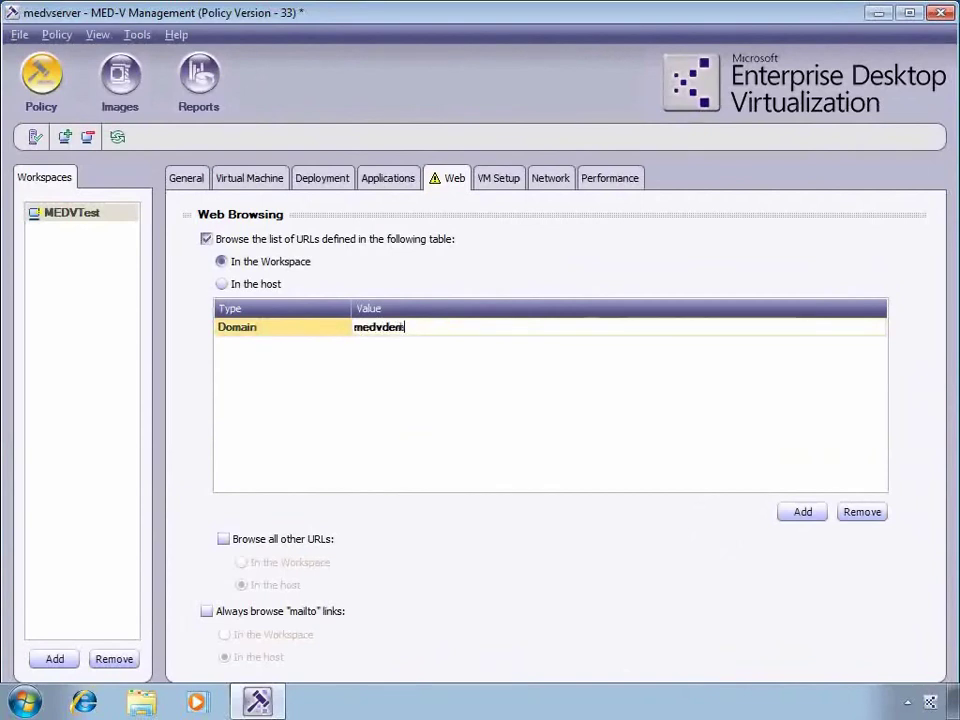
pyautogui.write('.c')
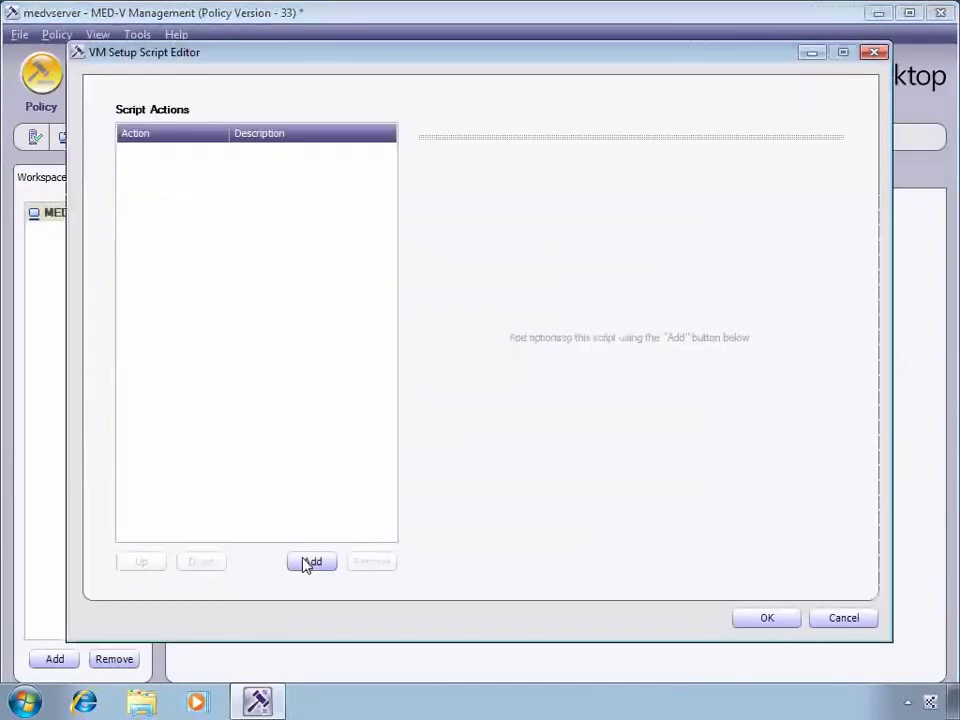
# - Build a VM setup script with Rename Computer followed by Restart Windows
pyautogui.click(310, 562)
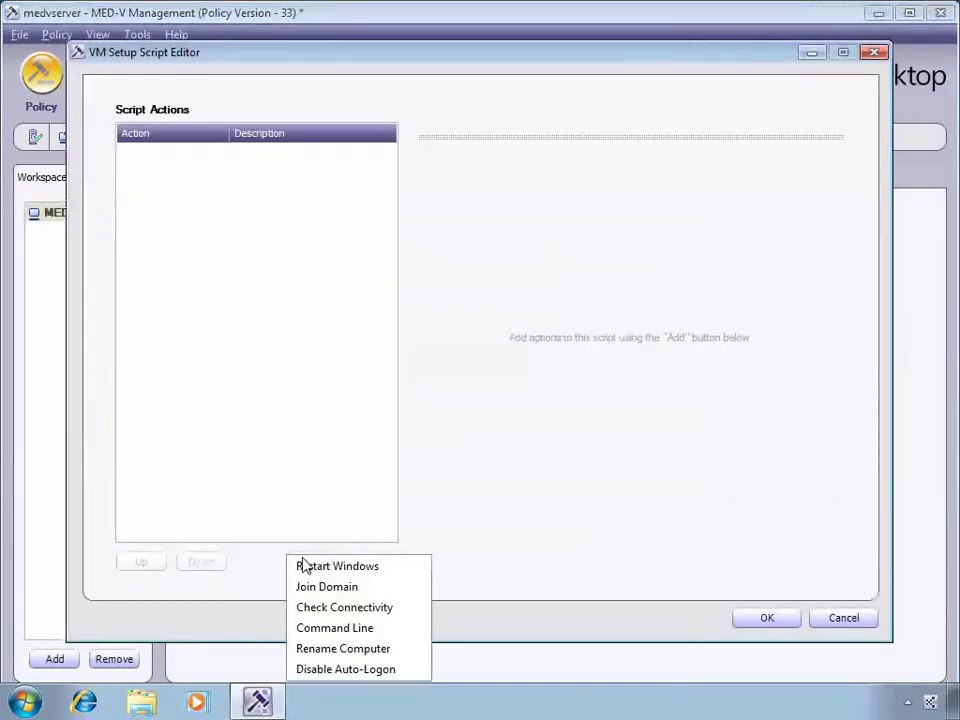
pyautogui.click(361, 649)
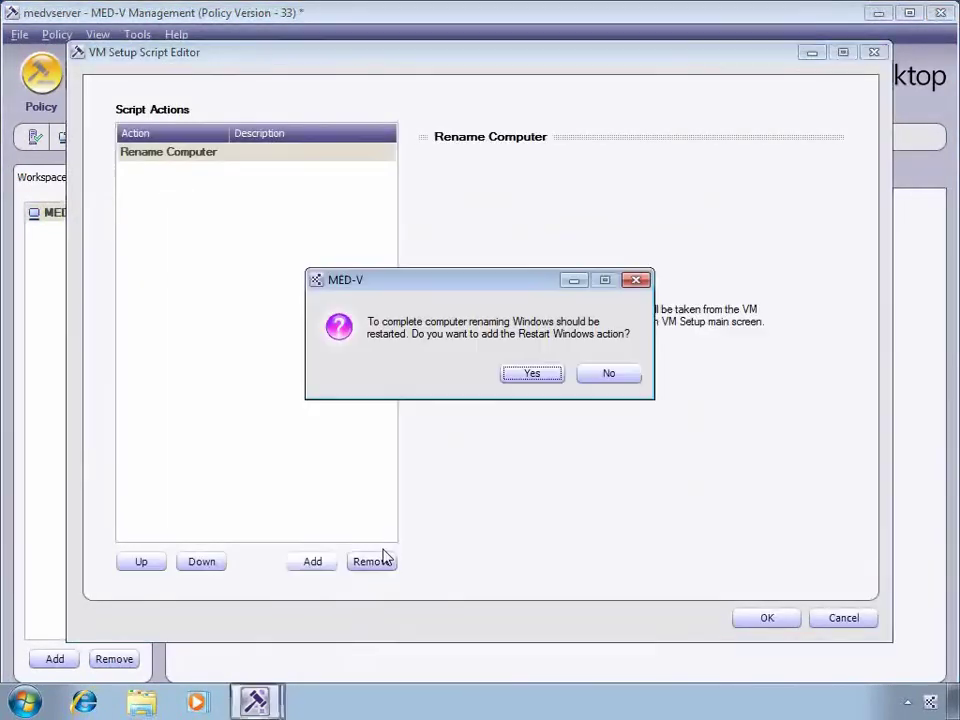
pyautogui.click(532, 374)
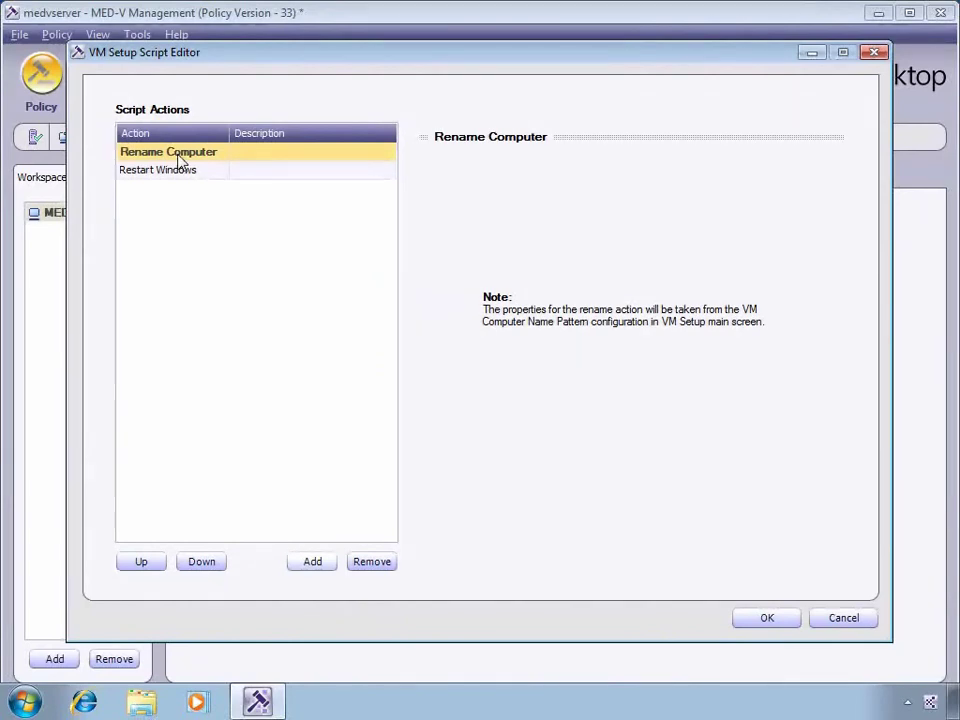
pyautogui.press('Return')
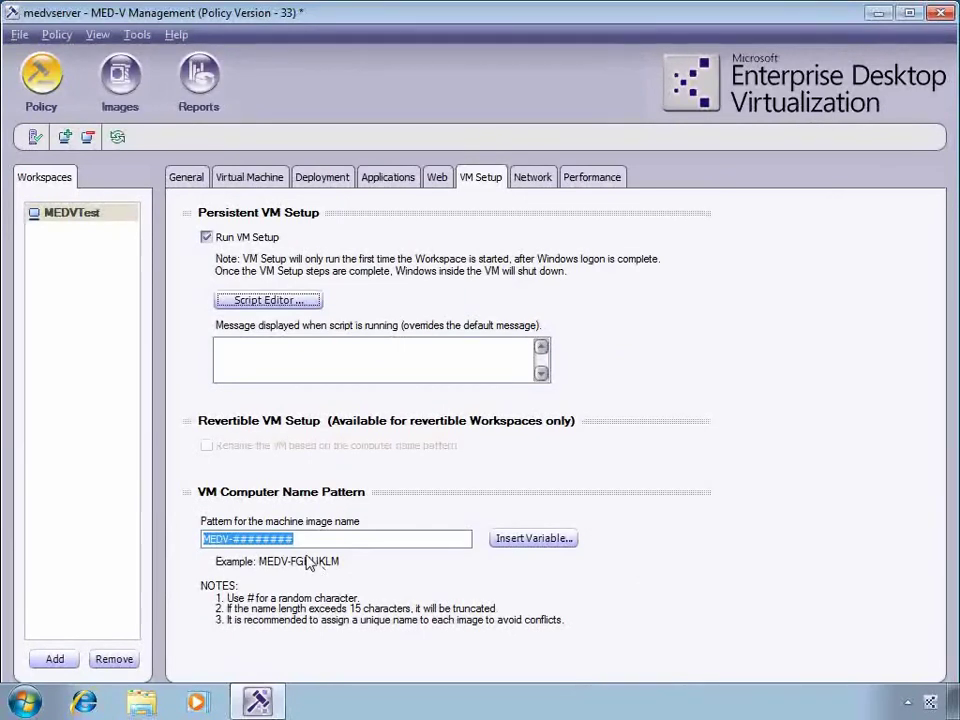
pyautogui.hotkey('ctrl', 'Tab')
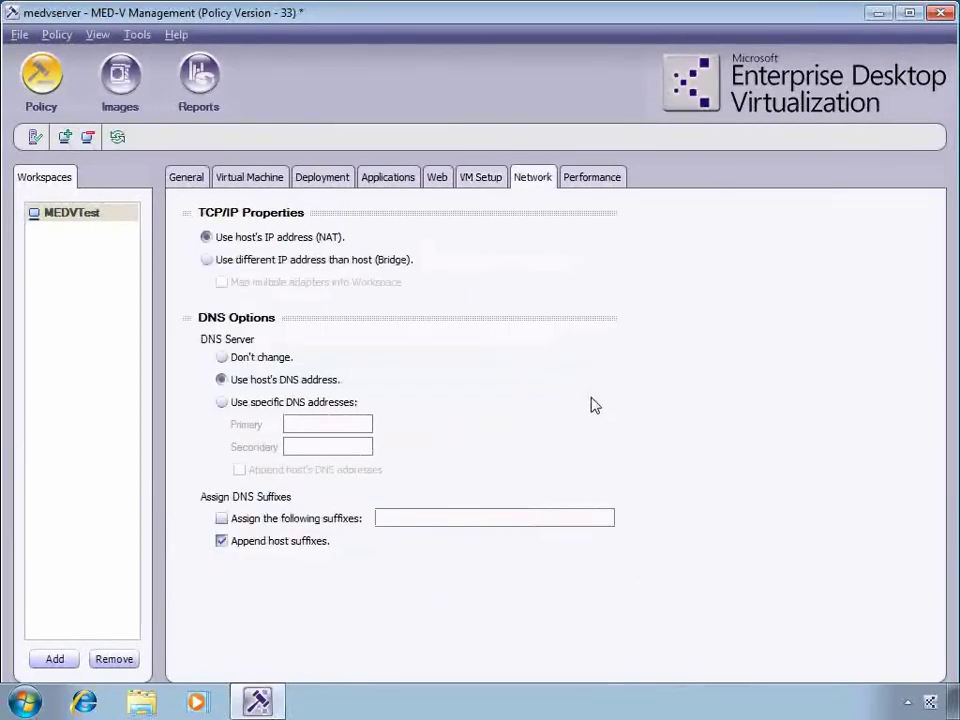